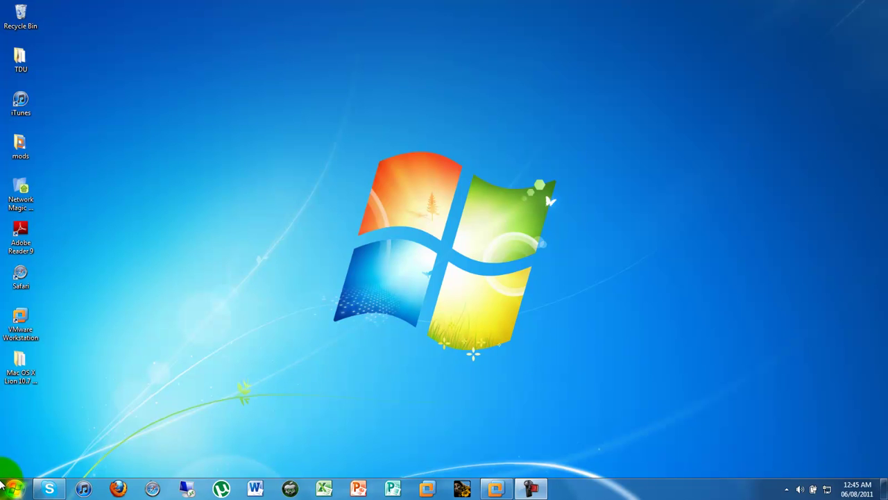
Run ipconfig in a Command Prompt, look up the Local Area Connection's IPv4 address, and close the window
{"action": "left_click", "coordinate": [2, 490]}
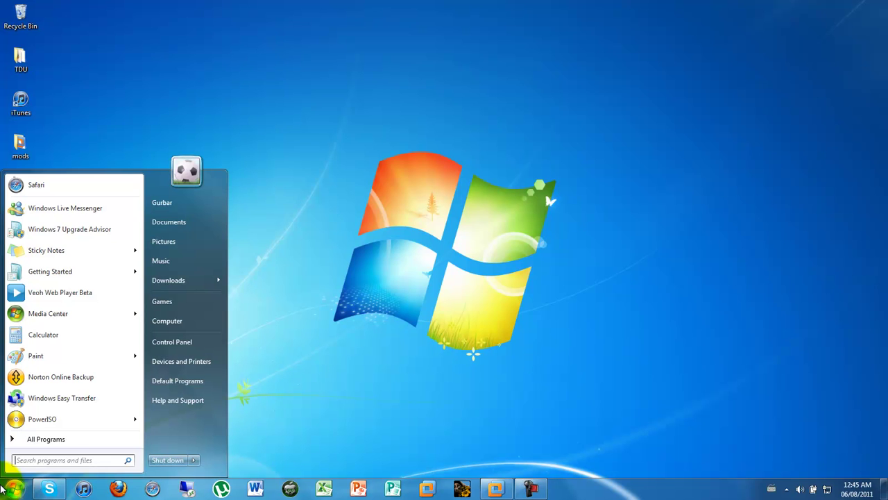
{"action": "type", "text": "cmd"}
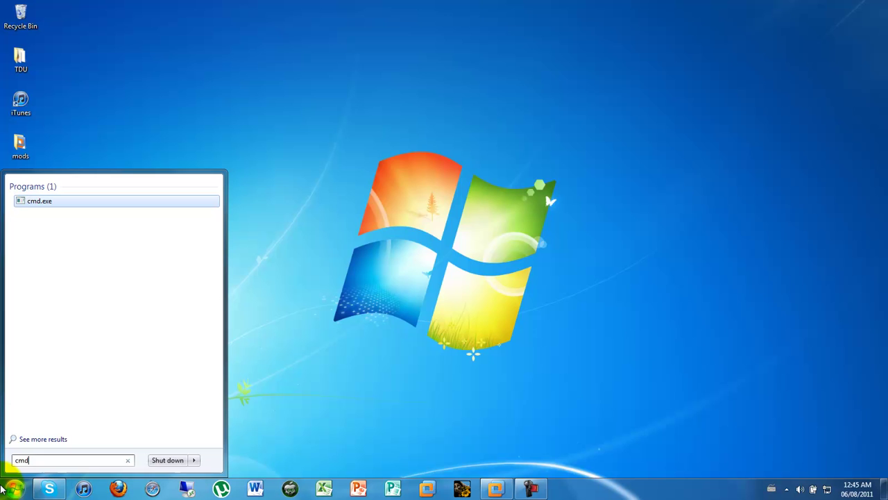
{"action": "key", "text": "Return"}
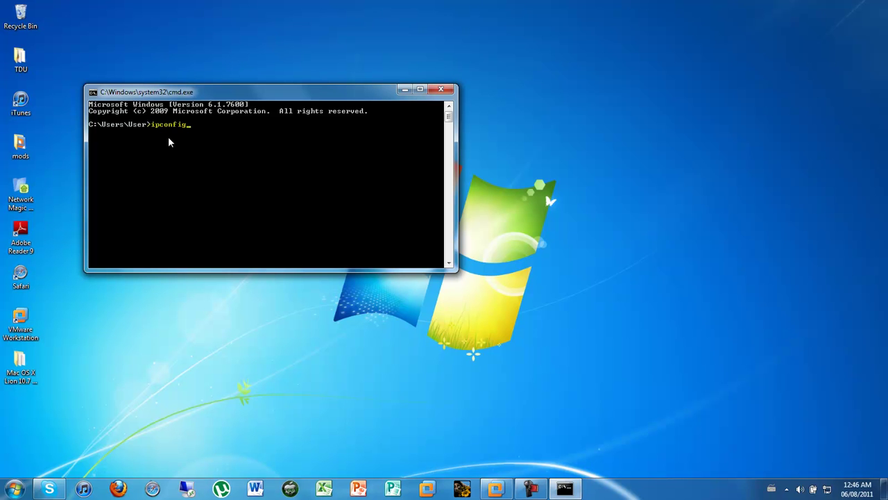
{"action": "key", "text": "Return"}
{"action": "scroll", "coordinate": [168, 141], "scroll_direction": "up", "scroll_amount": 15}
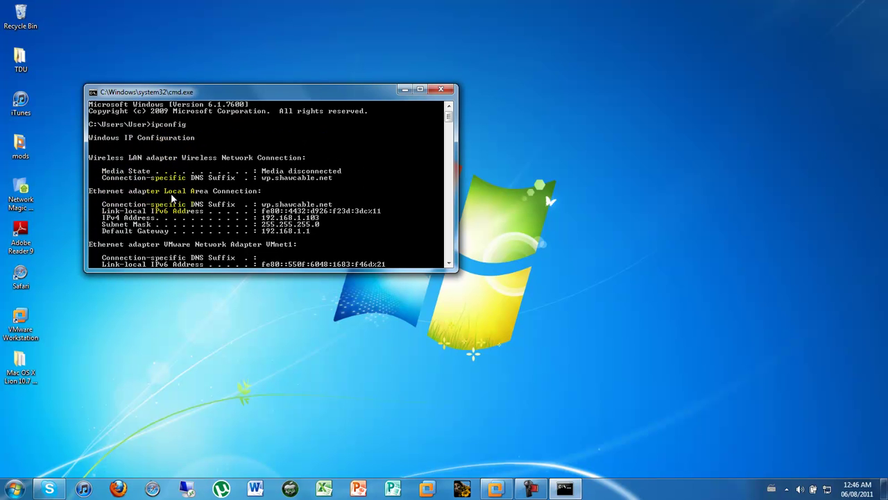
{"action": "scroll", "coordinate": [222, 205], "scroll_direction": "down", "scroll_amount": 1}
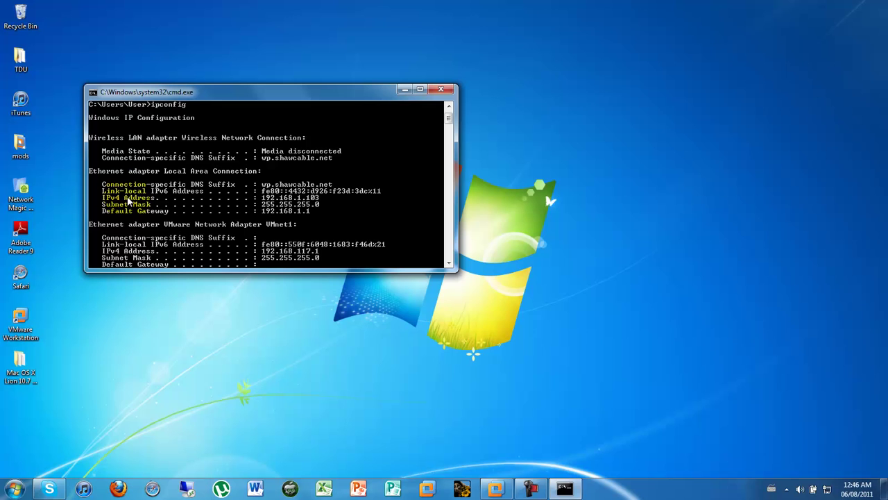
{"action": "left_click", "coordinate": [444, 93]}
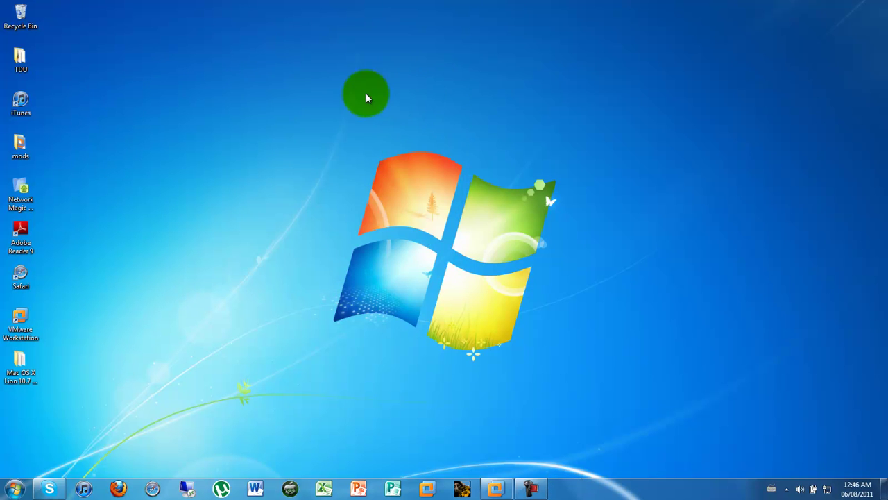
{"action": "right_click", "coordinate": [258, 92]}
{"action": "left_click", "coordinate": [285, 156]}
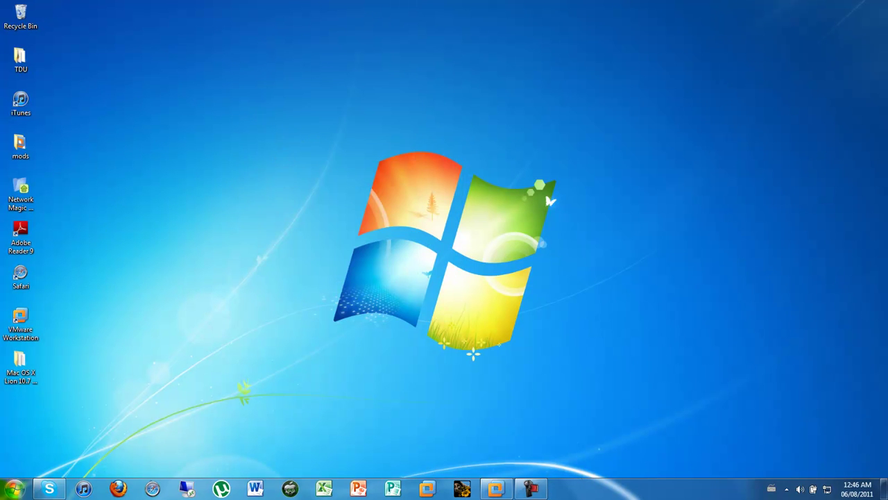
Check in the computer's remote settings that Remote Assistance connections are allowed, and close the System window
{"action": "left_click", "coordinate": [14, 489]}
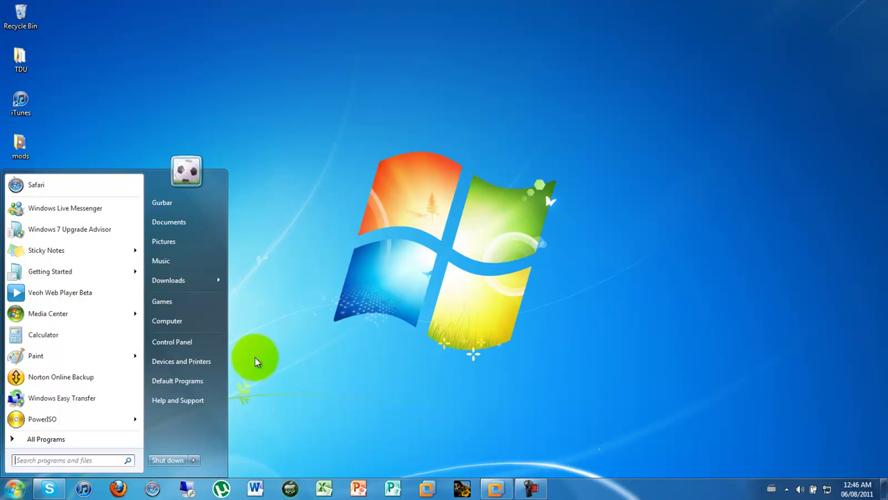
{"action": "right_click", "coordinate": [170, 326]}
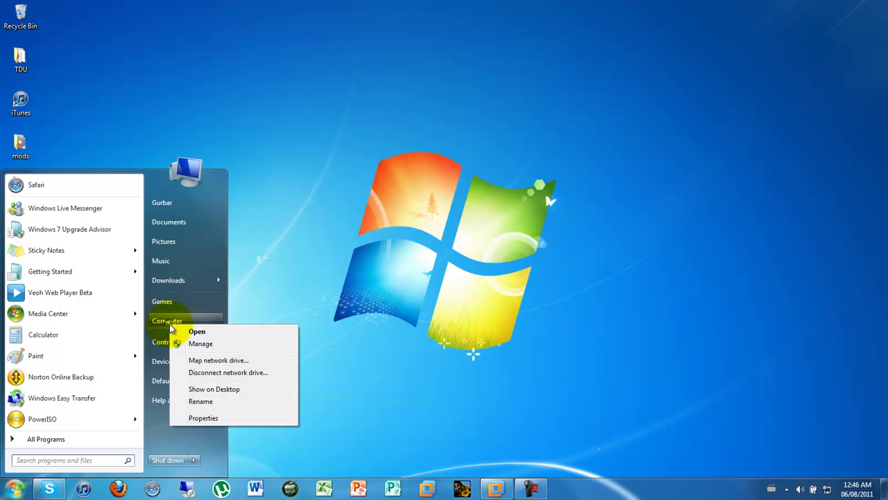
{"action": "left_click", "coordinate": [221, 419]}
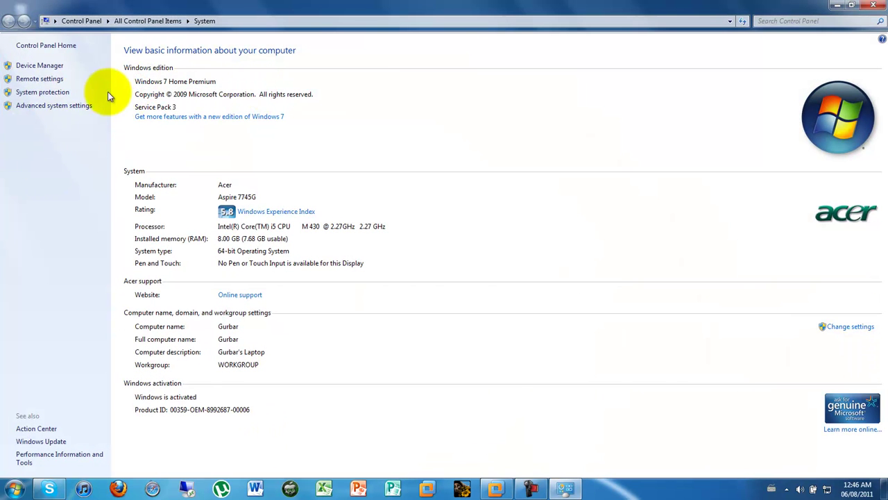
{"action": "left_click", "coordinate": [53, 80]}
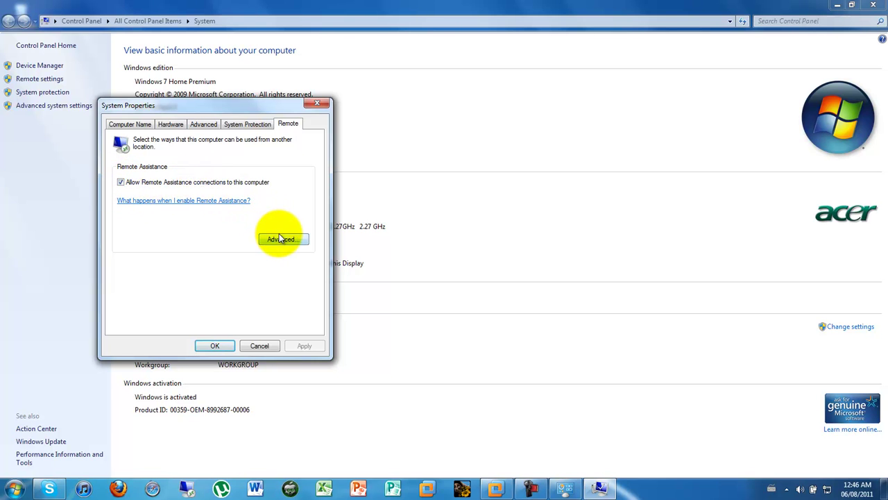
{"action": "left_click", "coordinate": [213, 347]}
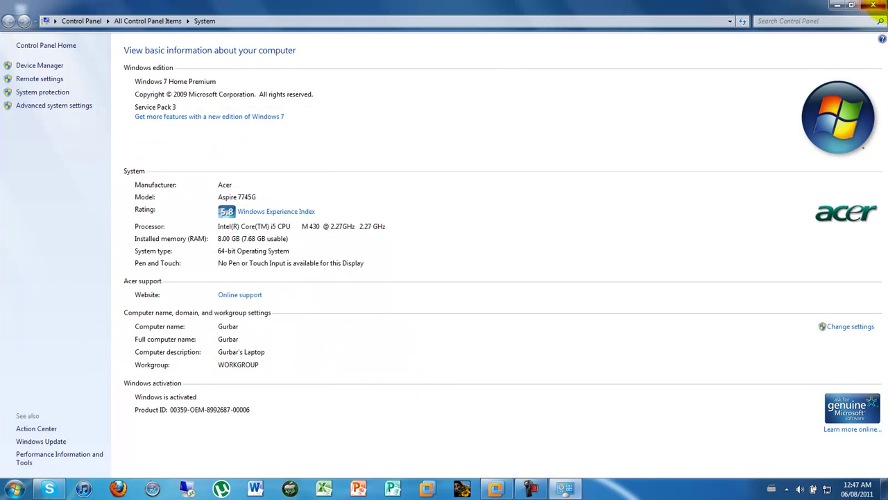
{"action": "left_click", "coordinate": [873, 6]}
{"action": "right_click", "coordinate": [627, 71]}
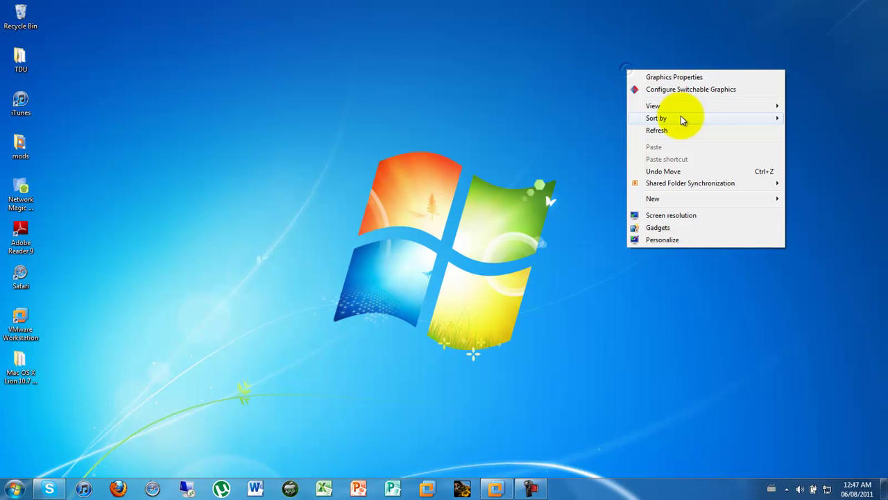
{"action": "left_click", "coordinate": [685, 131]}
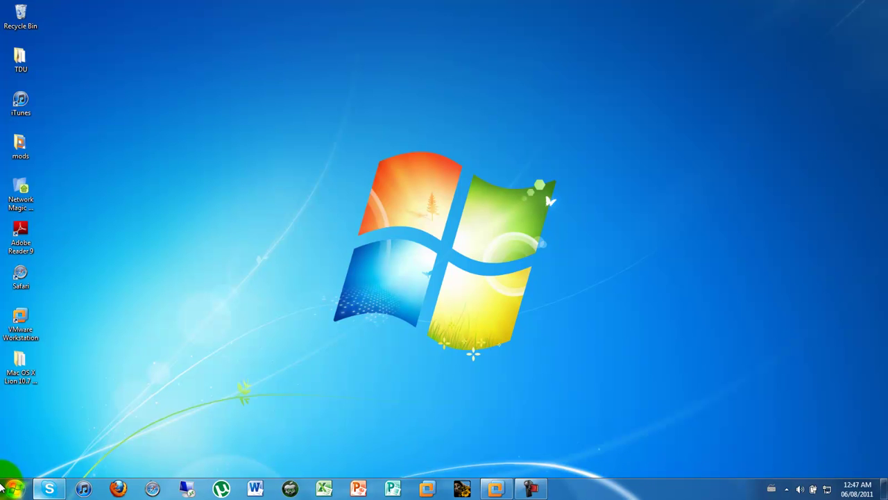
Open the list of manageable user accounts in Control Panel and examine the existing accounts
{"action": "left_click", "coordinate": [8, 487]}
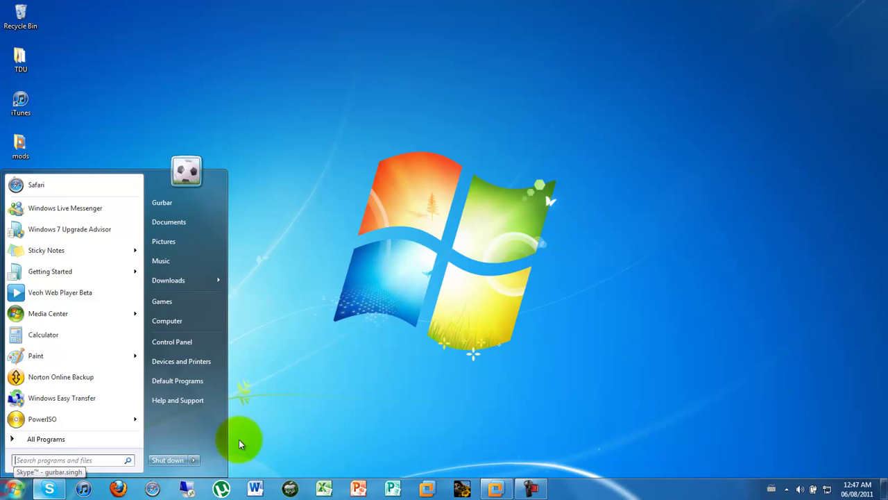
{"action": "left_click", "coordinate": [193, 341]}
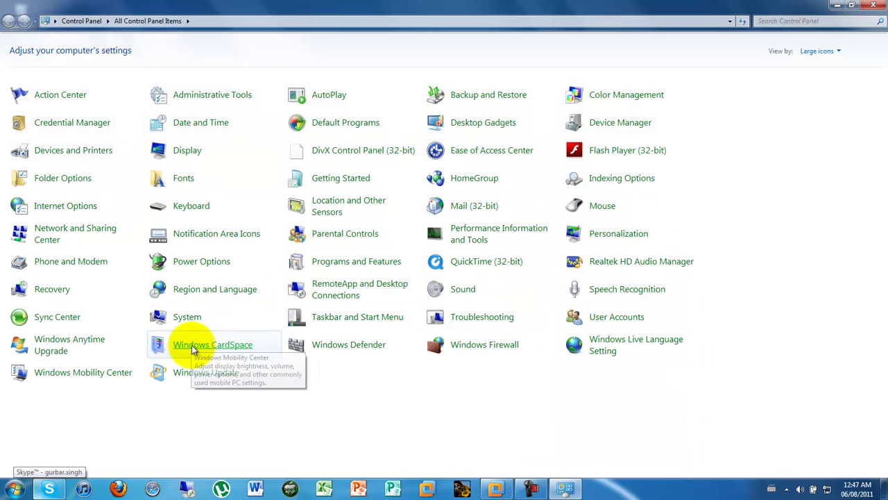
{"action": "left_click", "coordinate": [615, 317]}
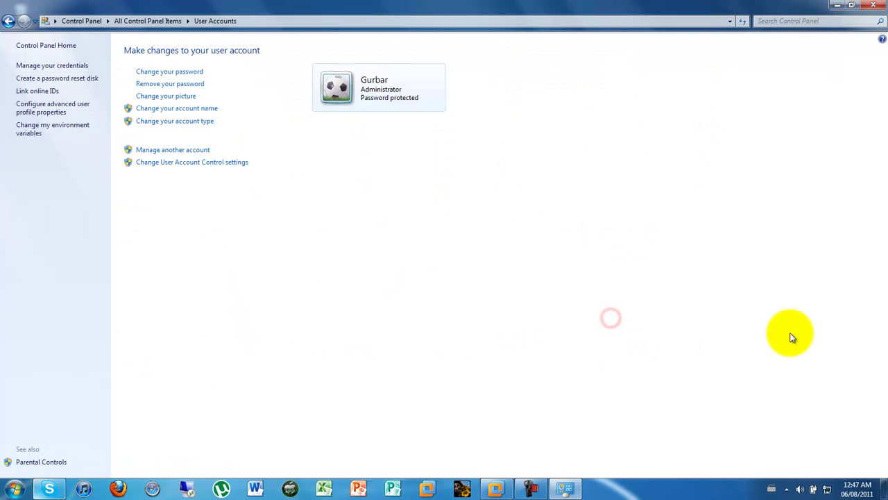
{"action": "left_click", "coordinate": [195, 149]}
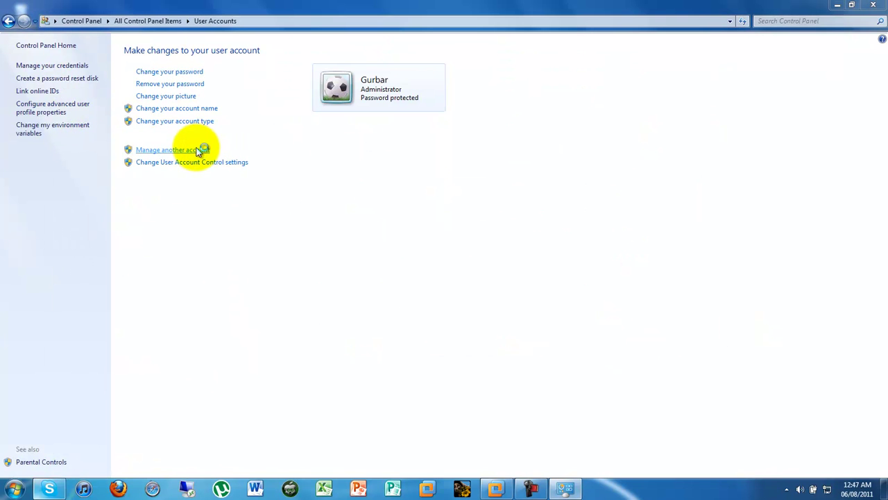
{"action": "left_click", "coordinate": [516, 201]}
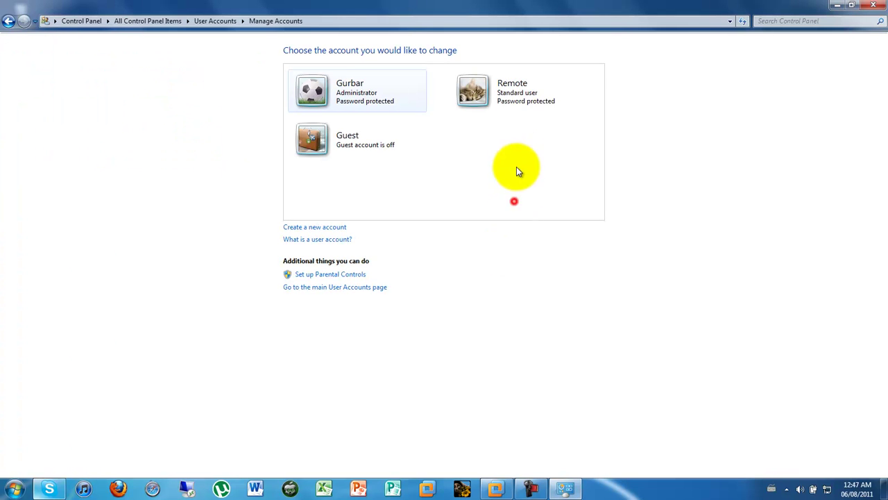
{"action": "left_click", "coordinate": [695, 93]}
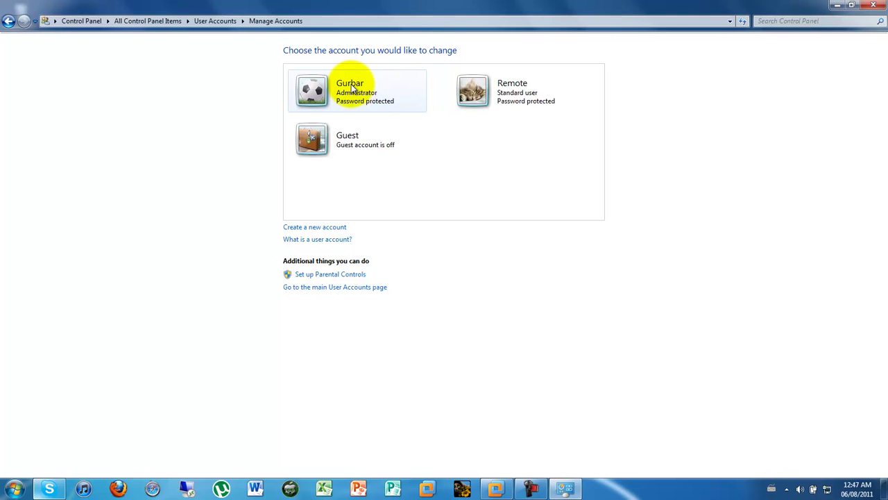
{"action": "left_click", "coordinate": [489, 197]}
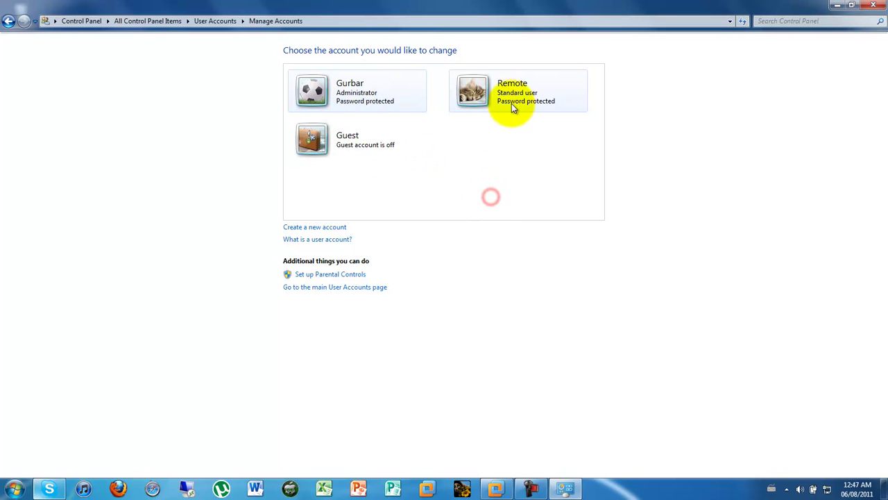
View the change options of the standard user account Remote, and close Control Panel
{"action": "left_click", "coordinate": [515, 113]}
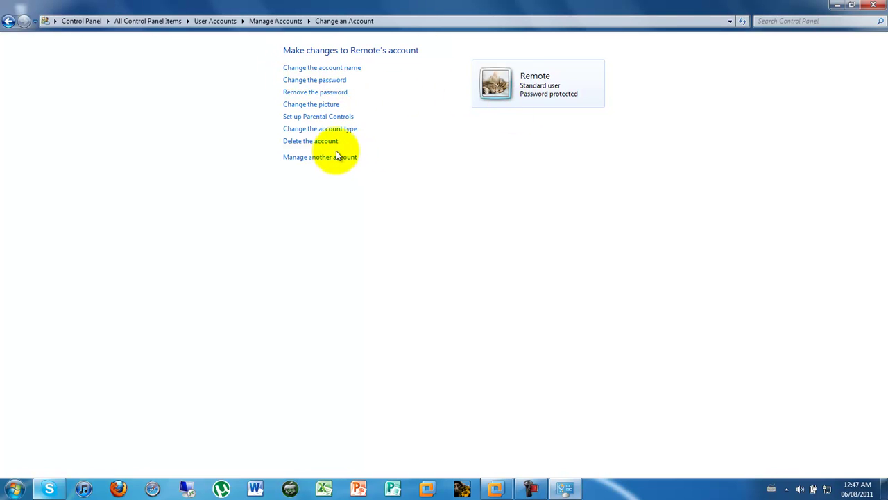
{"action": "left_click", "coordinate": [9, 21]}
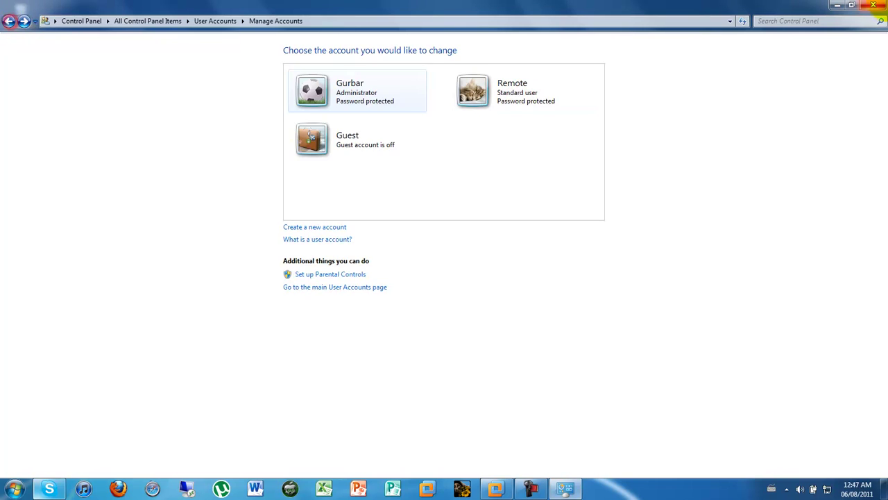
{"action": "left_click", "coordinate": [873, 6]}
{"action": "right_click", "coordinate": [634, 119]}
{"action": "left_click", "coordinate": [694, 178]}
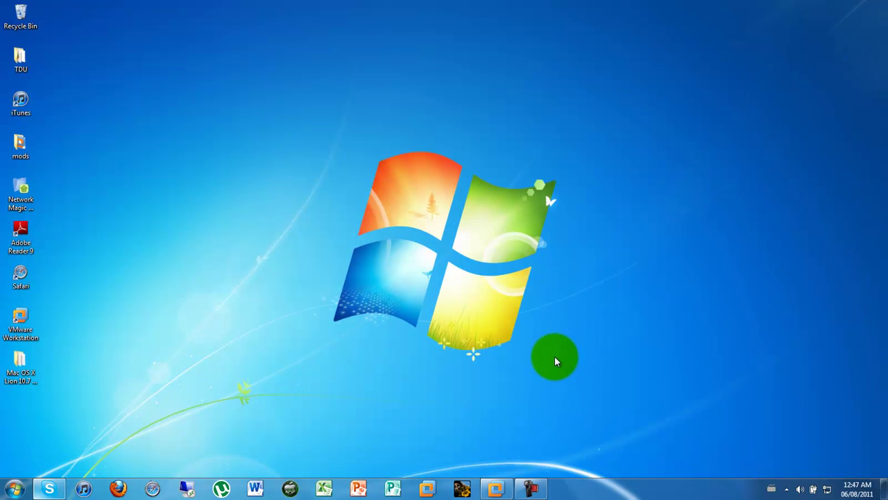
Switch to the Mac OS X Lion virtual machine's desktop in VMware
{"action": "left_click", "coordinate": [497, 487]}
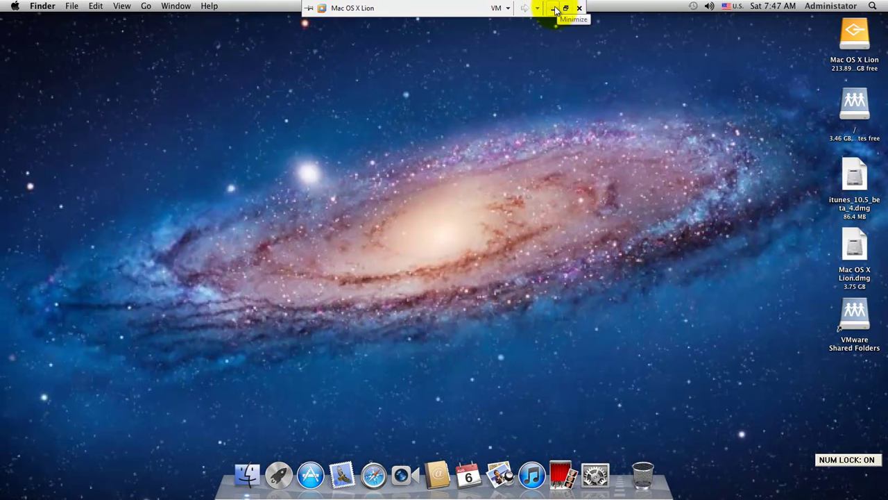
{"action": "left_click", "coordinate": [553, 9]}
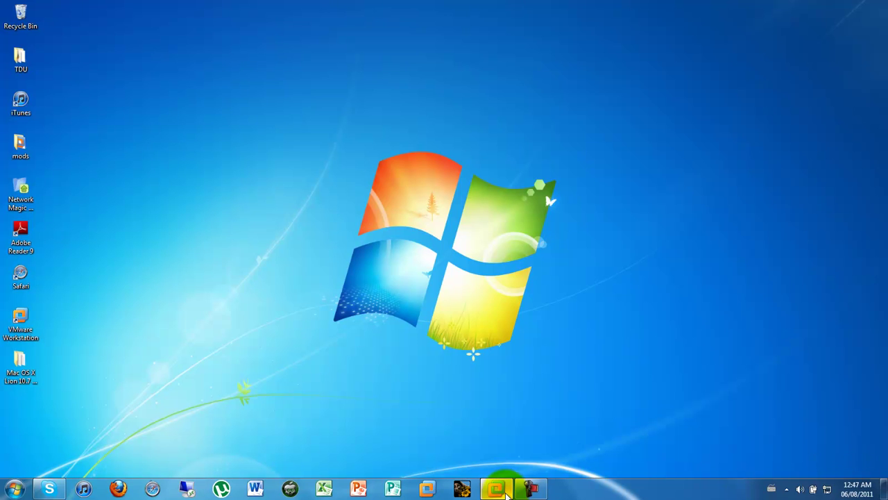
{"action": "left_click", "coordinate": [505, 491]}
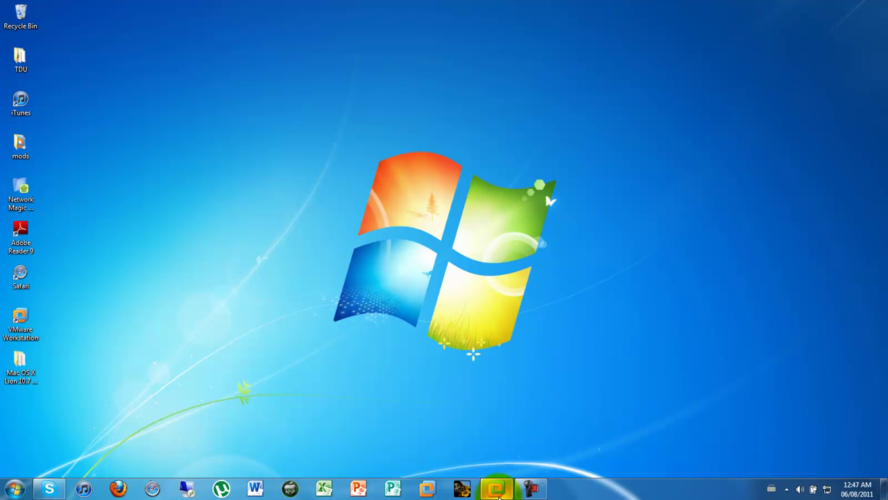
{"action": "left_click", "coordinate": [501, 490]}
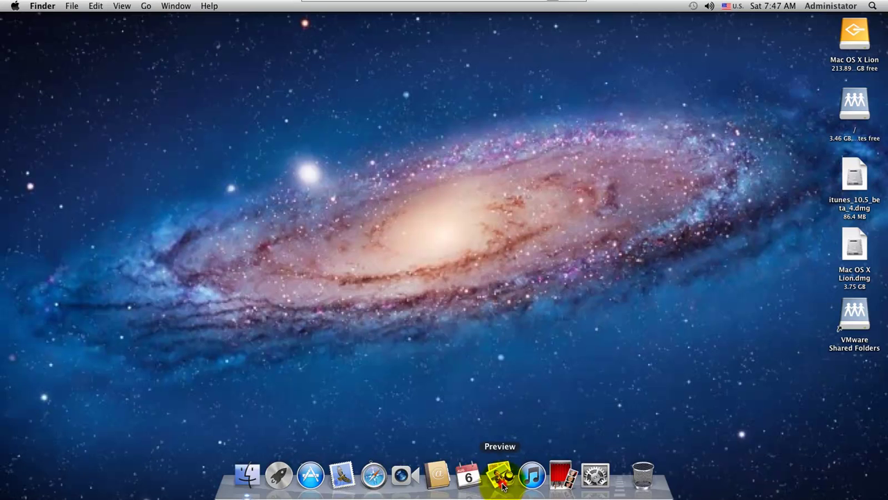
{"action": "left_click", "coordinate": [534, 356]}
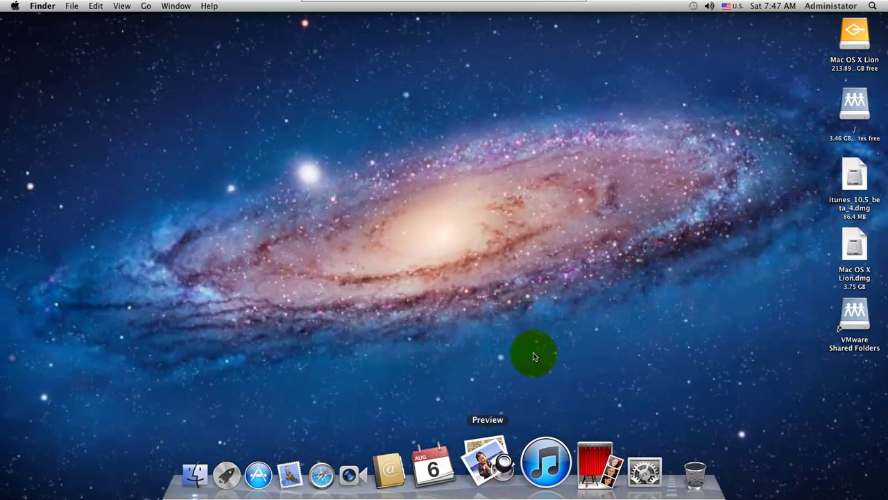
{"action": "left_click", "coordinate": [543, 325]}
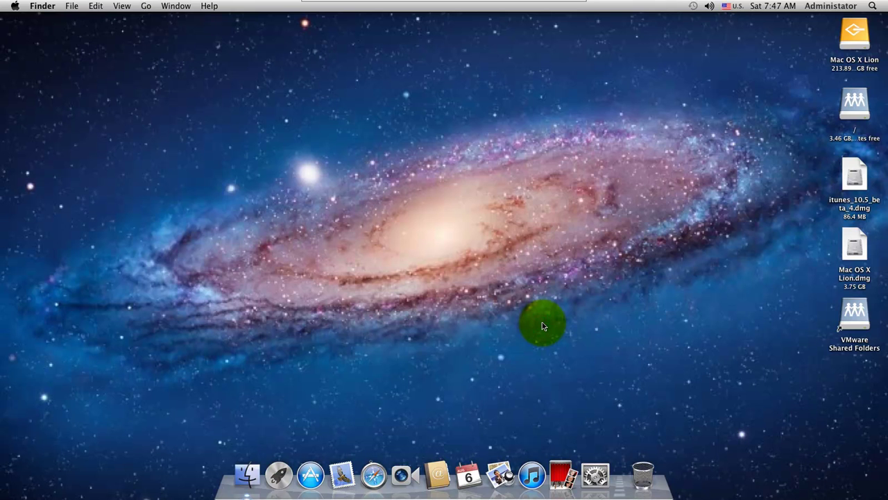
{"action": "right_click", "coordinate": [571, 296]}
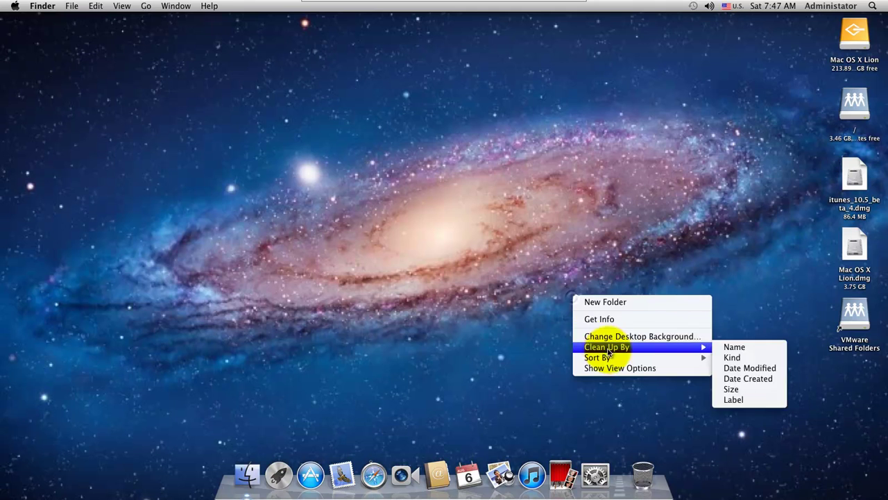
{"action": "left_click", "coordinate": [536, 267]}
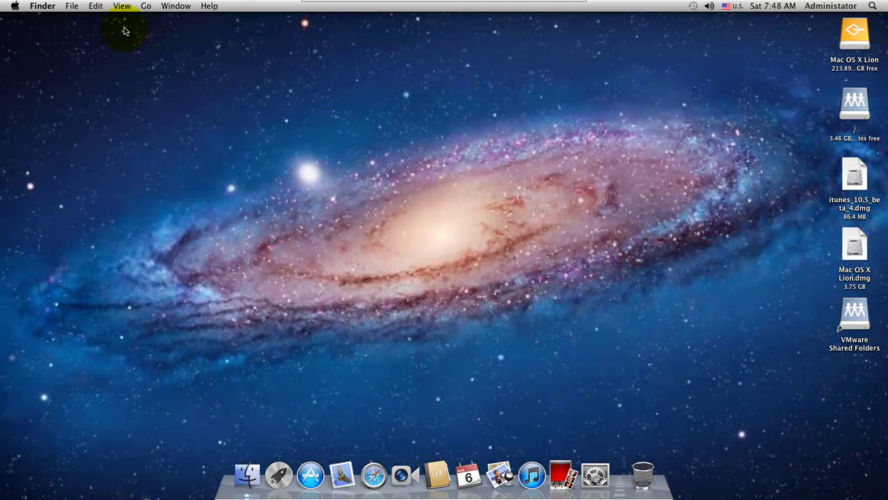
Connect to the server at smb://192.168.1.103 from the Finder, replacing the server address already filled in
{"action": "left_click", "coordinate": [145, 5]}
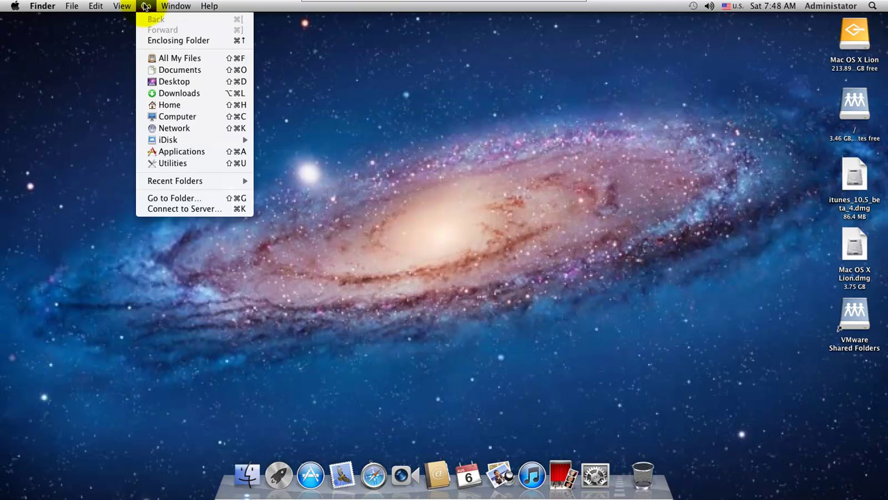
{"action": "left_click", "coordinate": [180, 208]}
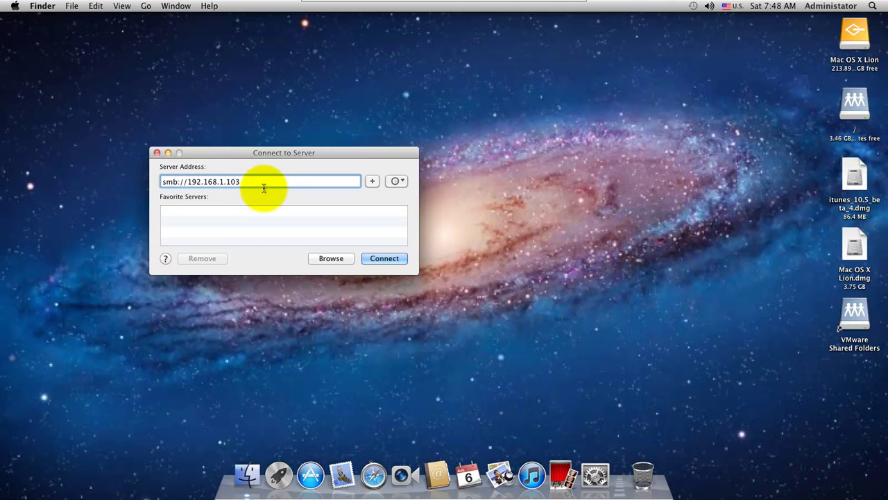
{"action": "left_click_drag", "start_coordinate": [252, 177], "coordinate": [159, 175]}
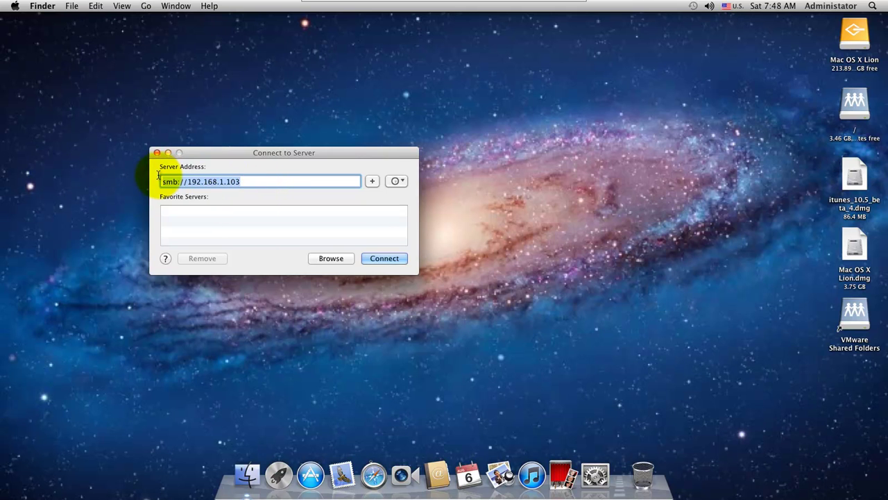
{"action": "left_click_drag", "start_coordinate": [249, 181], "coordinate": [148, 180]}
{"action": "key", "text": "BackSpace"}
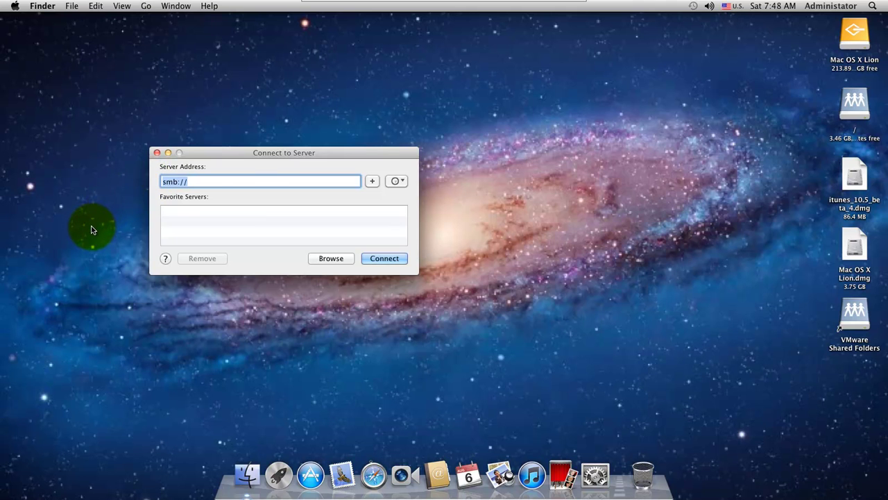
{"action": "left_click", "coordinate": [209, 181]}
{"action": "type", "text": "192."}
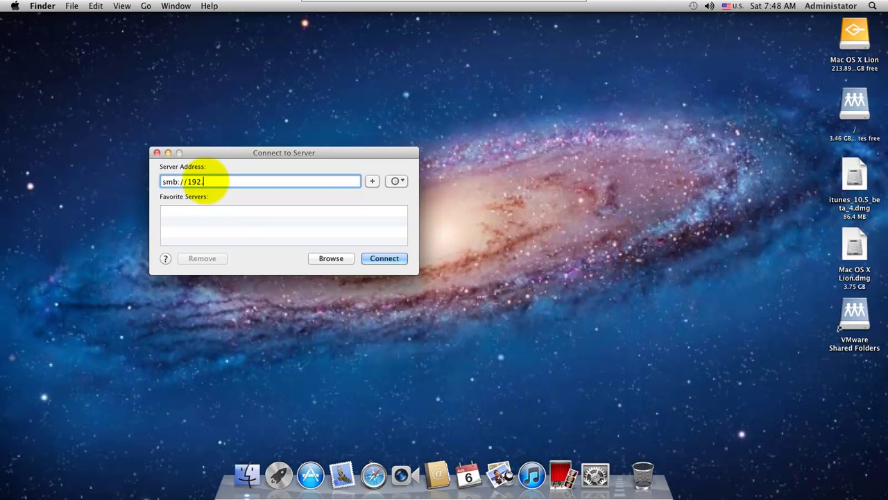
{"action": "type", "text": "168.1.103"}
{"action": "left_click", "coordinate": [390, 258]}
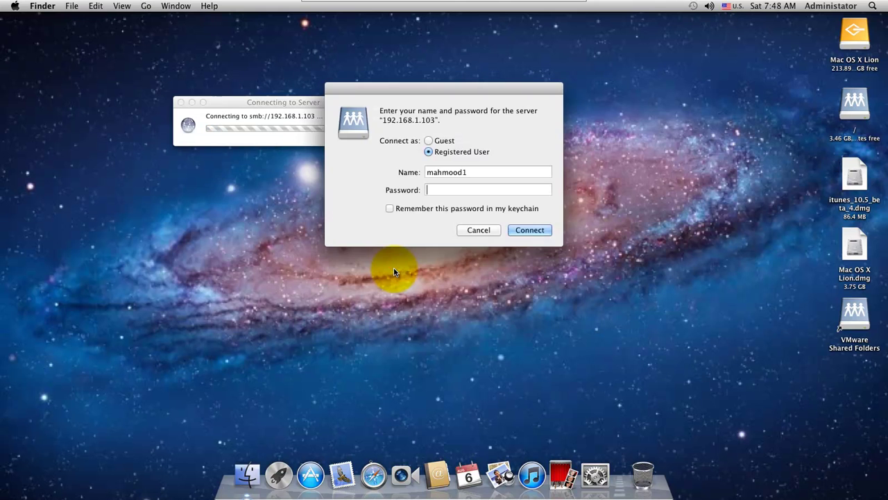
Log in to the server as registered user Remote, entering the account password
{"action": "double_click", "coordinate": [503, 172]}
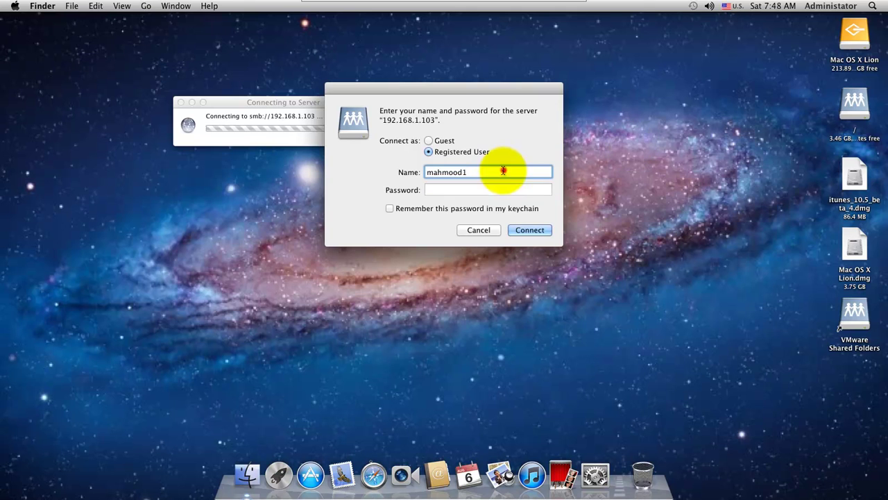
{"action": "key", "text": "BackSpace"}
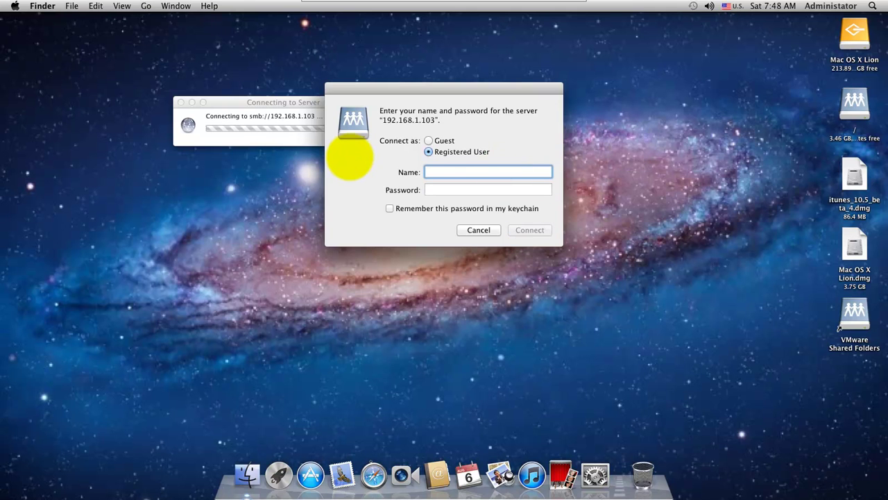
{"action": "type", "text": "Remote"}
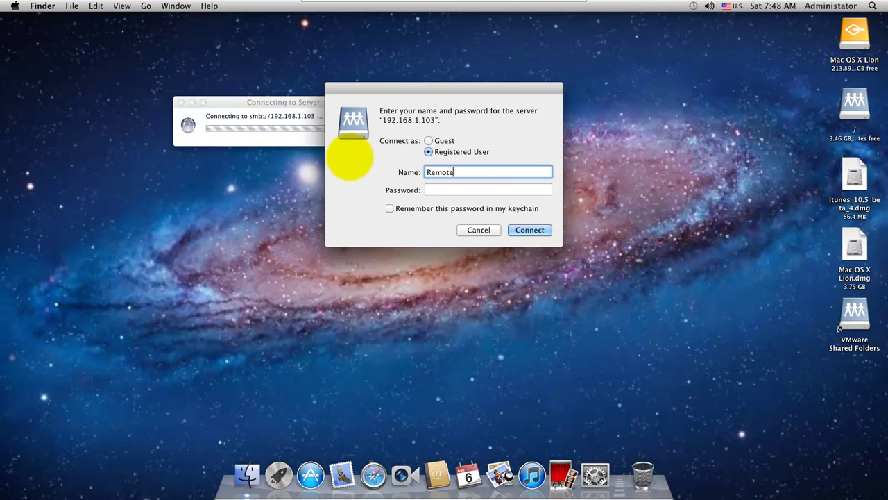
{"action": "key", "text": "Tab"}
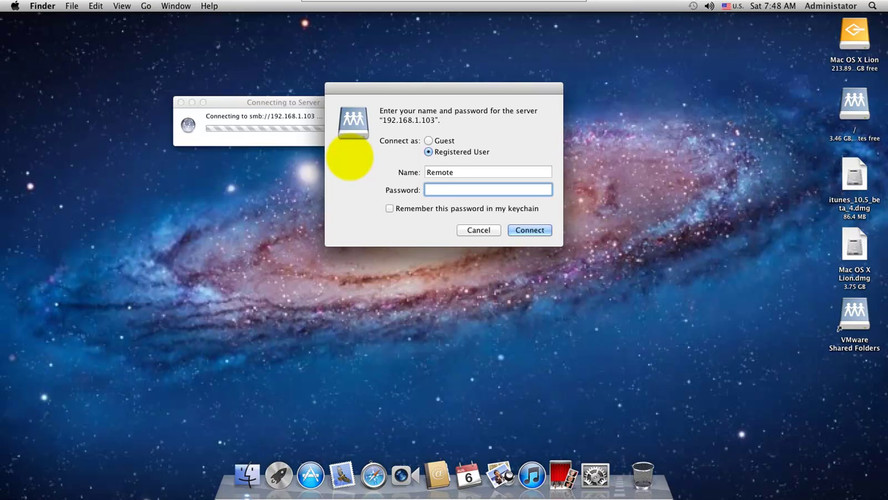
{"action": "type", "text": "•••"}
{"action": "key", "text": "Return"}
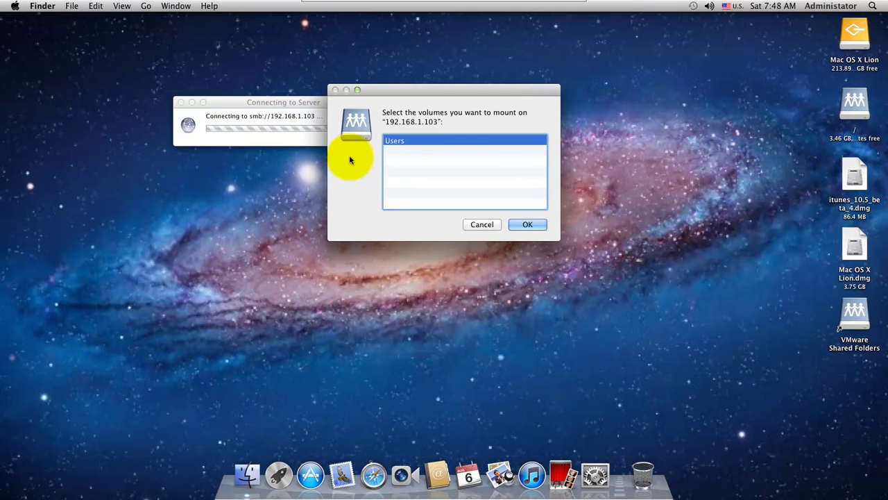
Select the Users volume on the server and mount it
{"action": "left_click", "coordinate": [456, 151]}
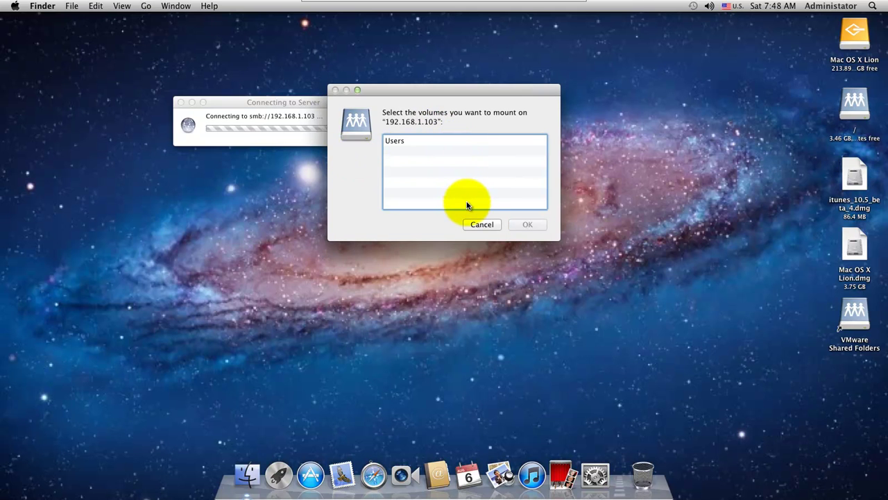
{"action": "left_click", "coordinate": [419, 143]}
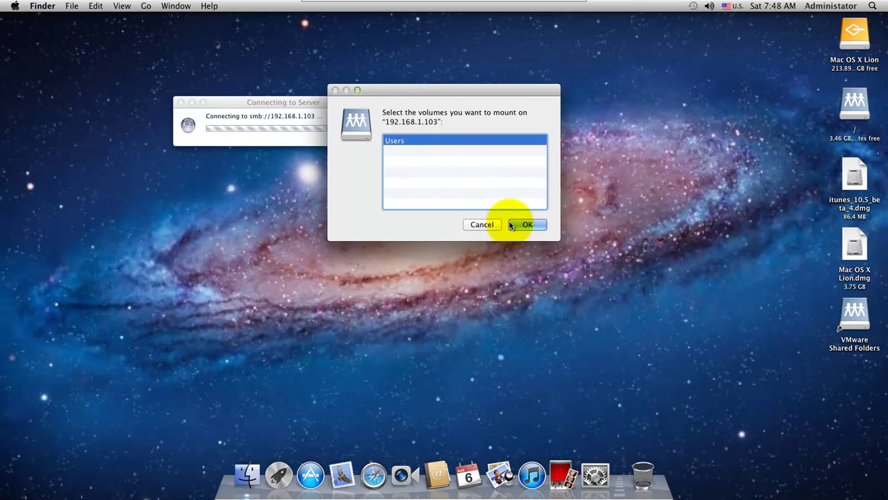
{"action": "left_click", "coordinate": [511, 226]}
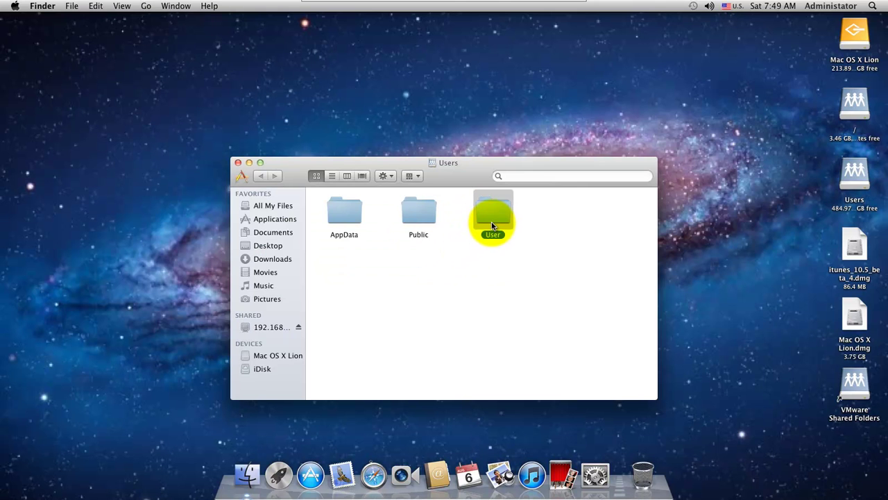
Browse the Documents, Downloads, Music and Pictures folders inside the shared User folder, and close the window
{"action": "double_click", "coordinate": [493, 222]}
{"action": "double_click", "coordinate": [340, 213]}
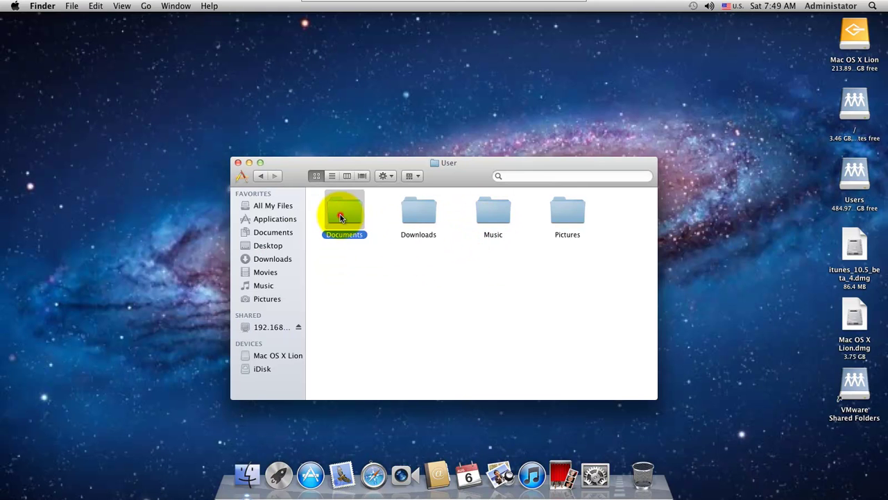
{"action": "scroll", "coordinate": [415, 291], "scroll_direction": "down", "scroll_amount": 10}
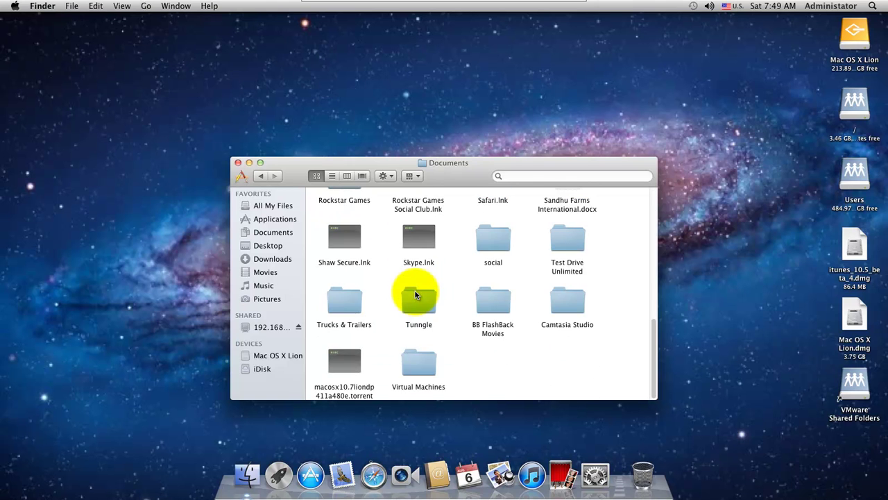
{"action": "scroll", "coordinate": [416, 293], "scroll_direction": "up", "scroll_amount": 5}
{"action": "left_click", "coordinate": [258, 177]}
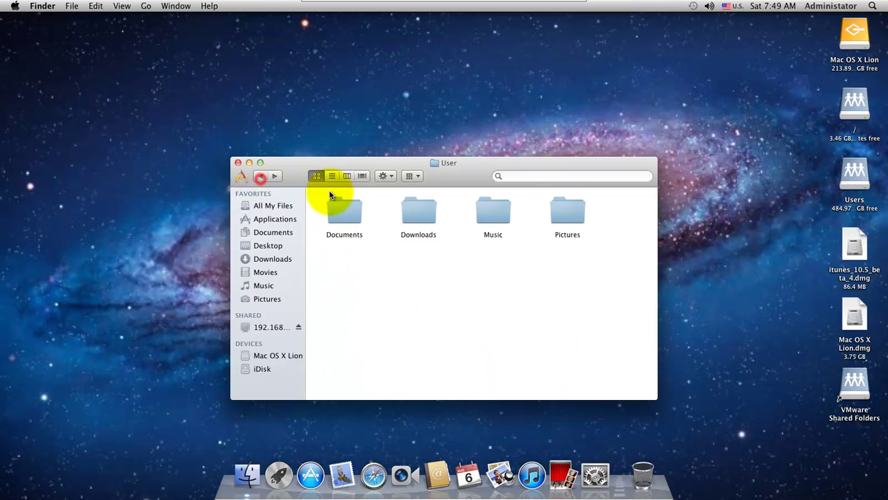
{"action": "double_click", "coordinate": [409, 203]}
{"action": "left_click", "coordinate": [265, 178]}
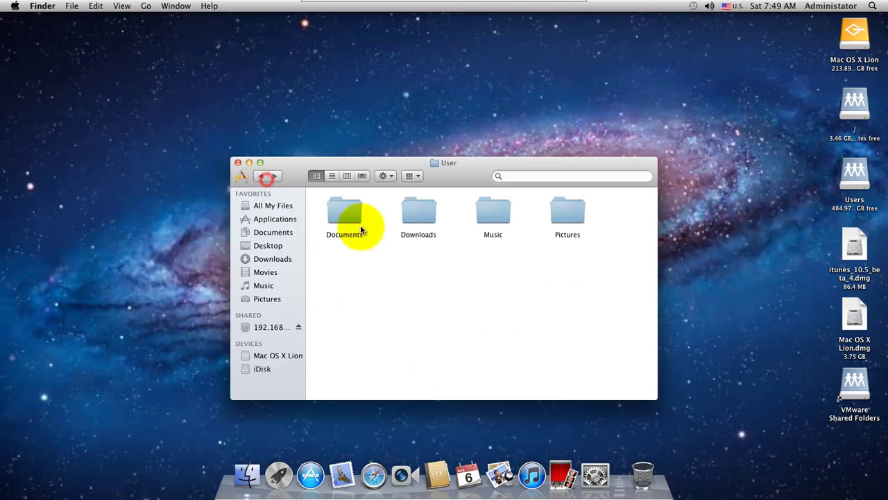
{"action": "double_click", "coordinate": [486, 211]}
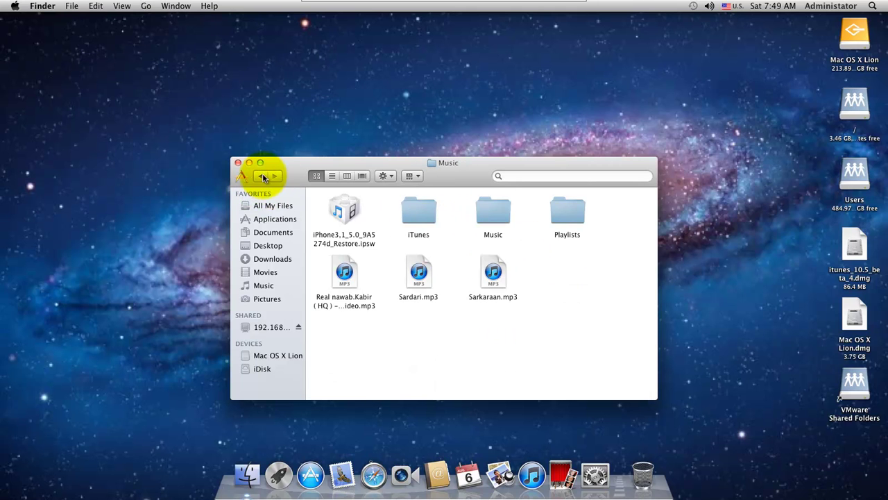
{"action": "left_click", "coordinate": [261, 176]}
{"action": "left_click", "coordinate": [549, 207]}
{"action": "double_click", "coordinate": [549, 206]}
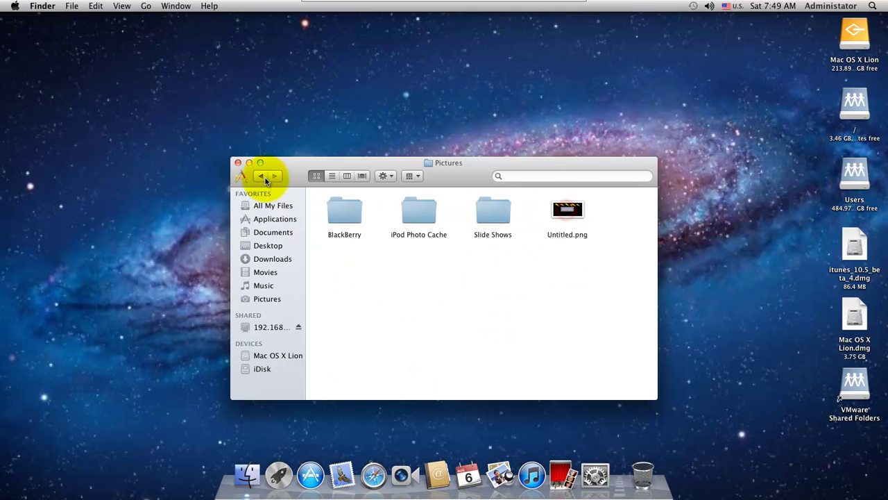
{"action": "left_click", "coordinate": [263, 177]}
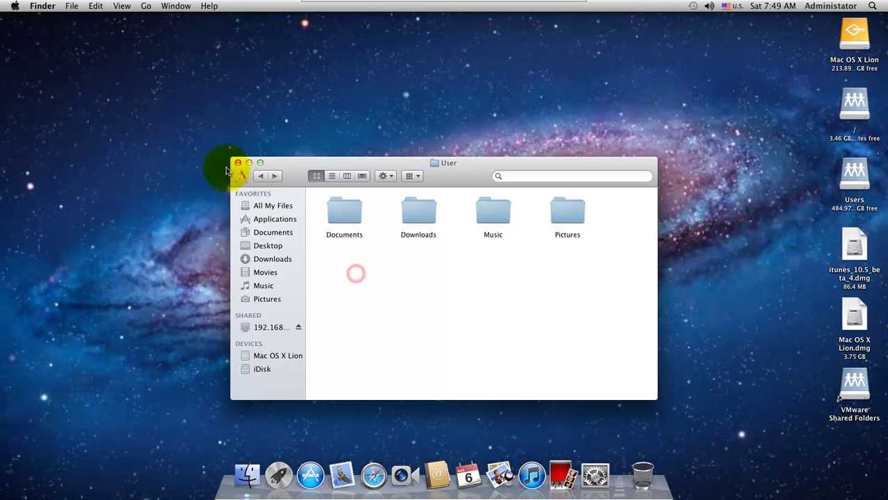
{"action": "left_click", "coordinate": [238, 163]}
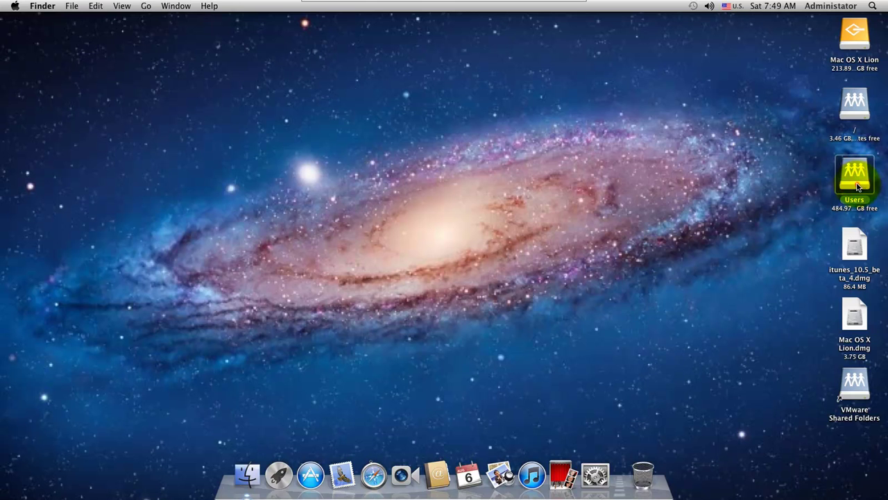
Open the mounted Users volume from the desktop to view its shared folders, and close its window
{"action": "left_click_drag", "start_coordinate": [858, 202], "coordinate": [829, 174]}
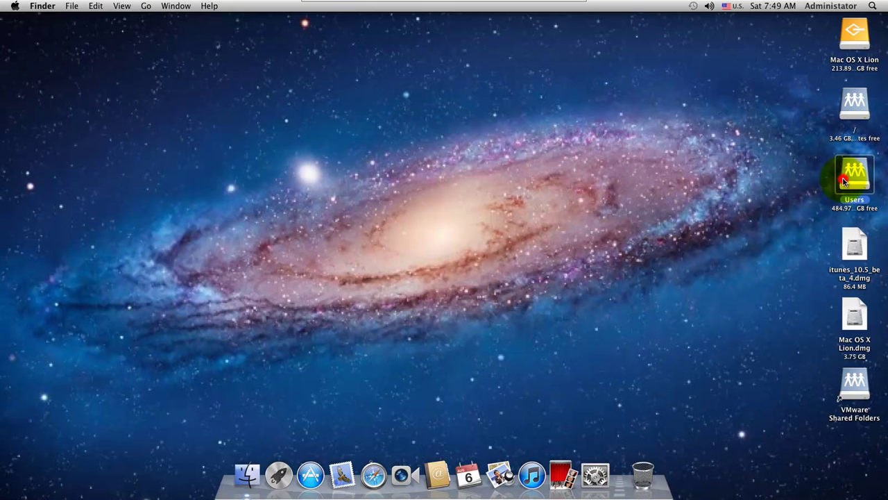
{"action": "double_click", "coordinate": [840, 178]}
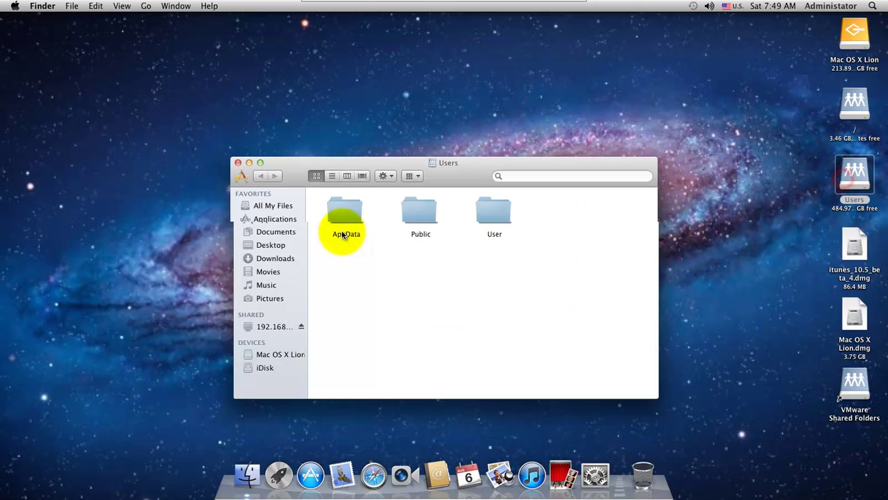
{"action": "left_click", "coordinate": [239, 164]}
Eject the Users volume, and minimize the virtual machine to return to the Windows 7 desktop
{"action": "right_click", "coordinate": [852, 183]}
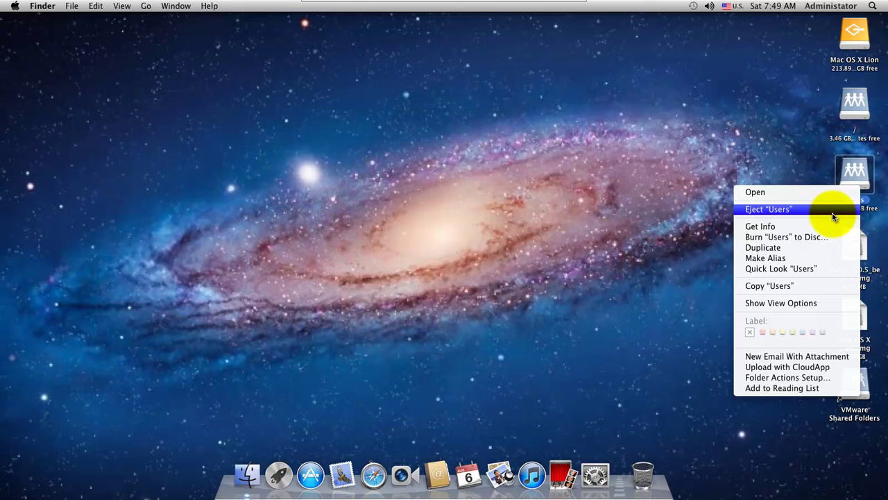
{"action": "left_click", "coordinate": [833, 210]}
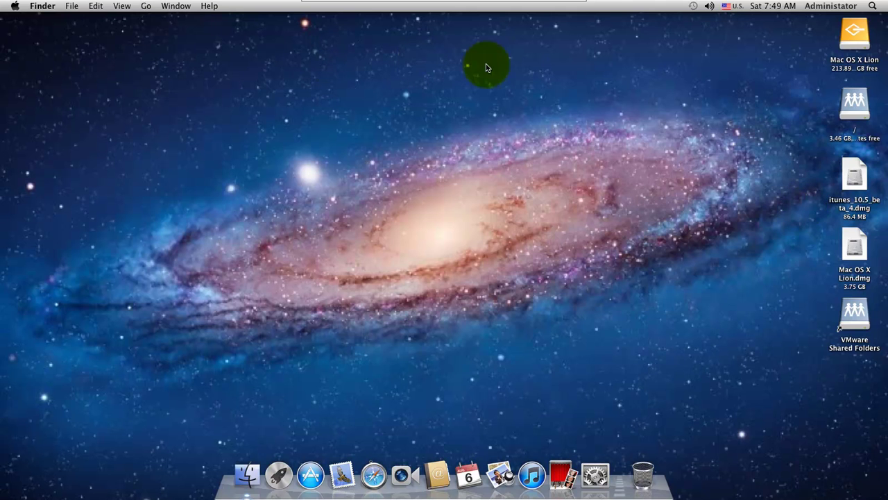
{"action": "mouse_move", "coordinate": [560, 5]}
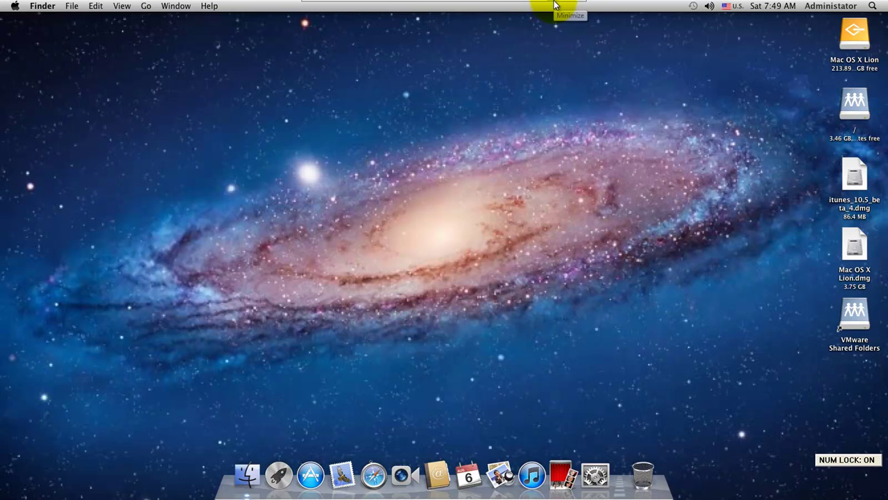
{"action": "left_click", "coordinate": [556, 7]}
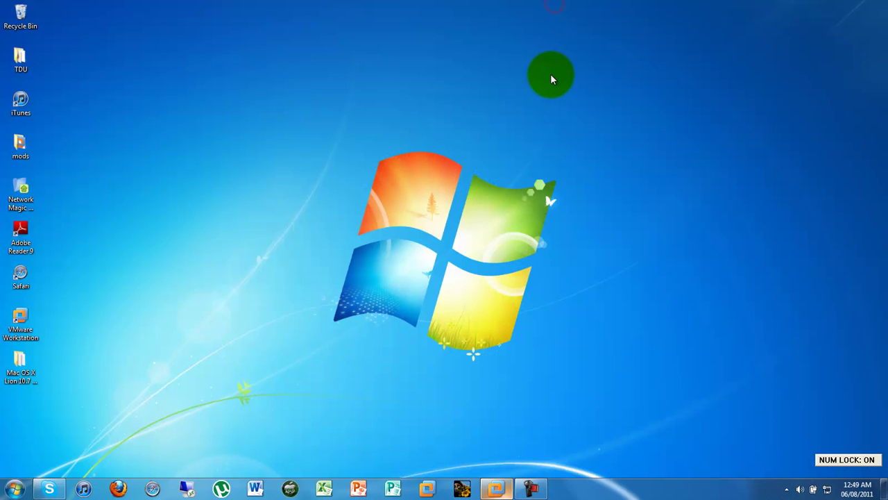